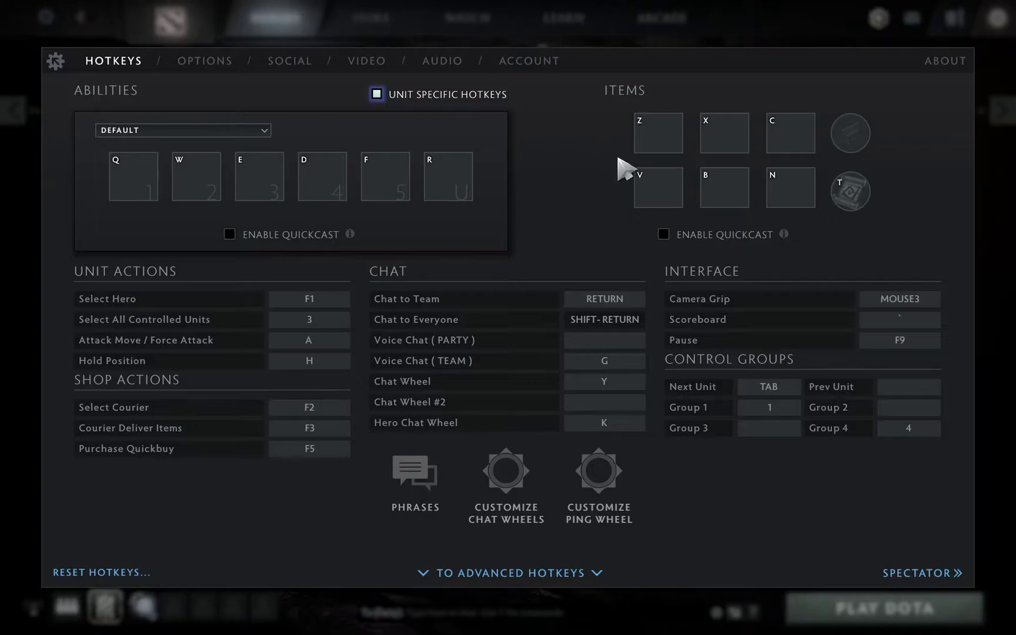
Step: Leave the settings and walk Rubick up the lane in a hero demo
left_click(632, 23)
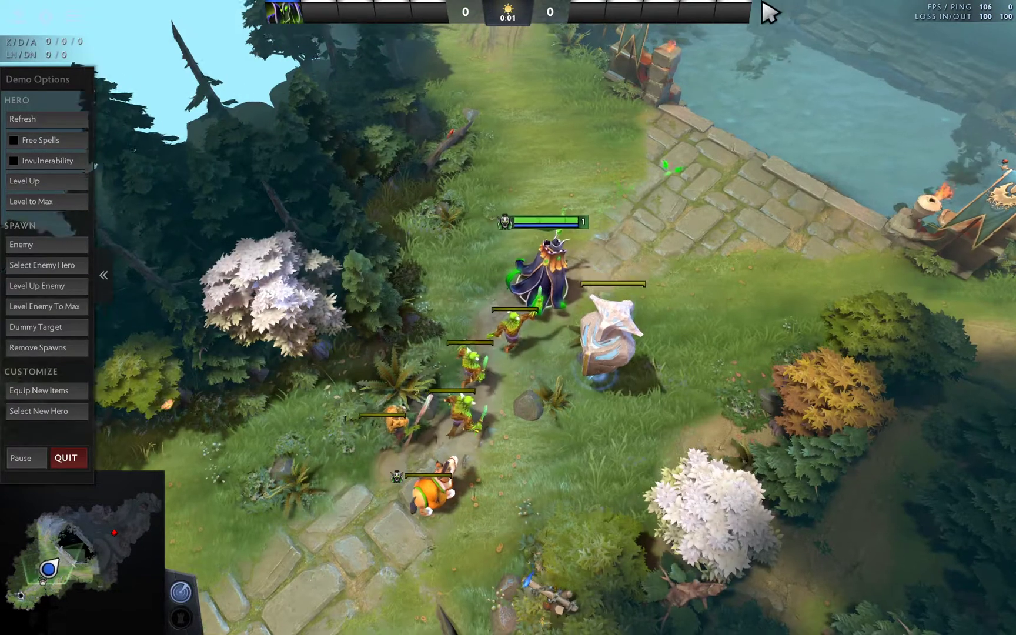
right_click(520, 109)
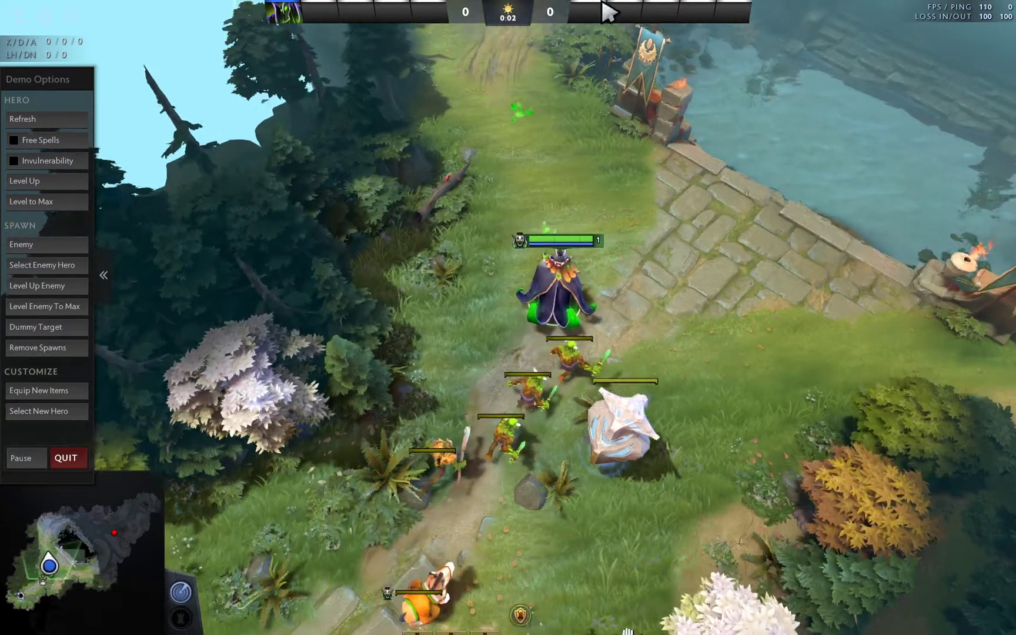
right_click(479, 164)
right_click(503, 229)
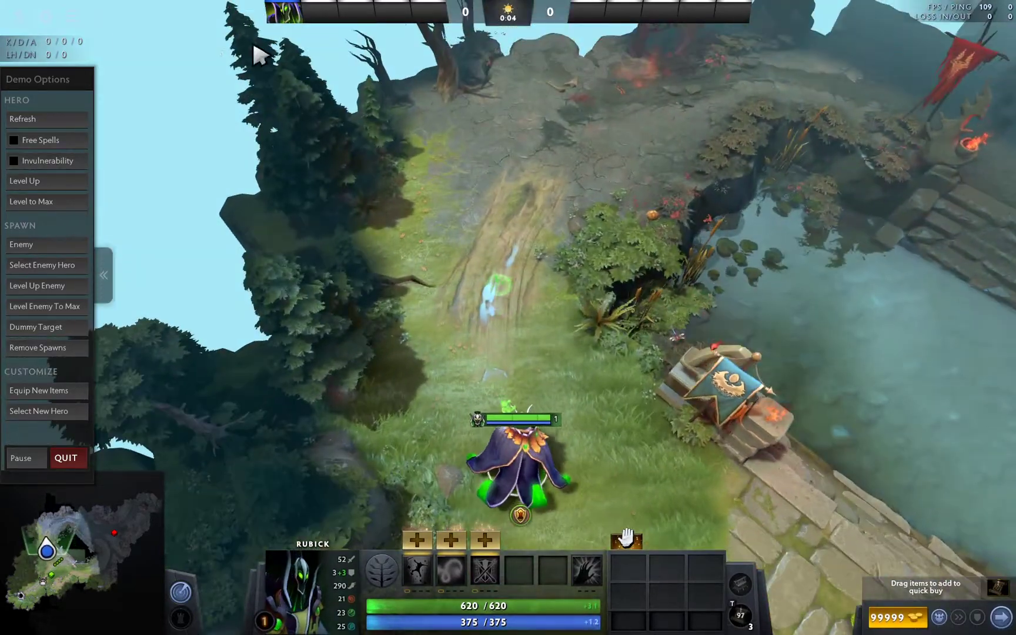
Step: Enable quickcast for all of Rubick's abilities in the hotkey settings and return to the demo
left_click(45, 16)
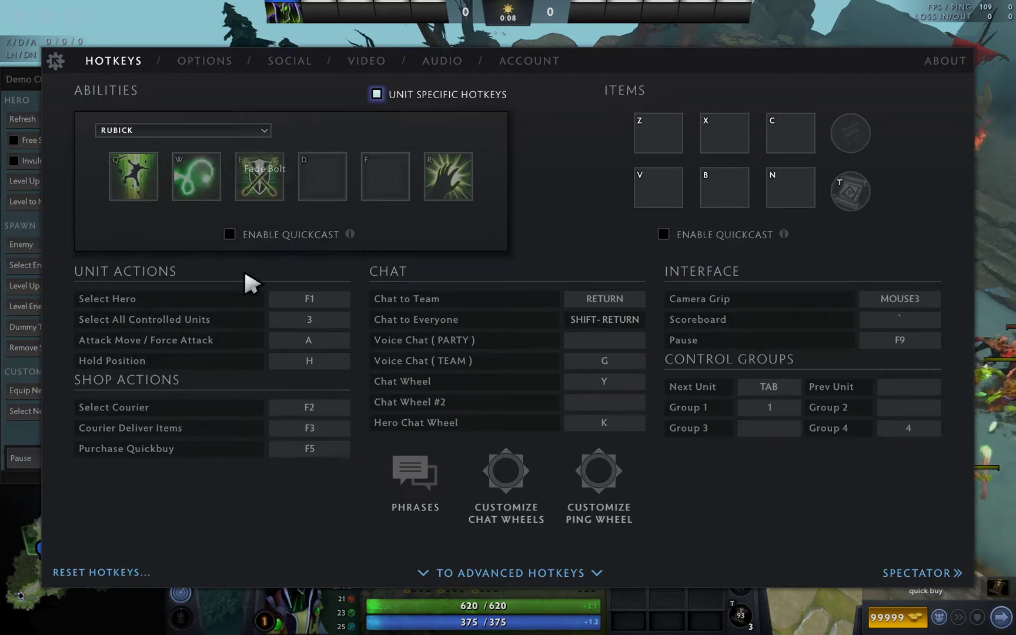
left_click(229, 234)
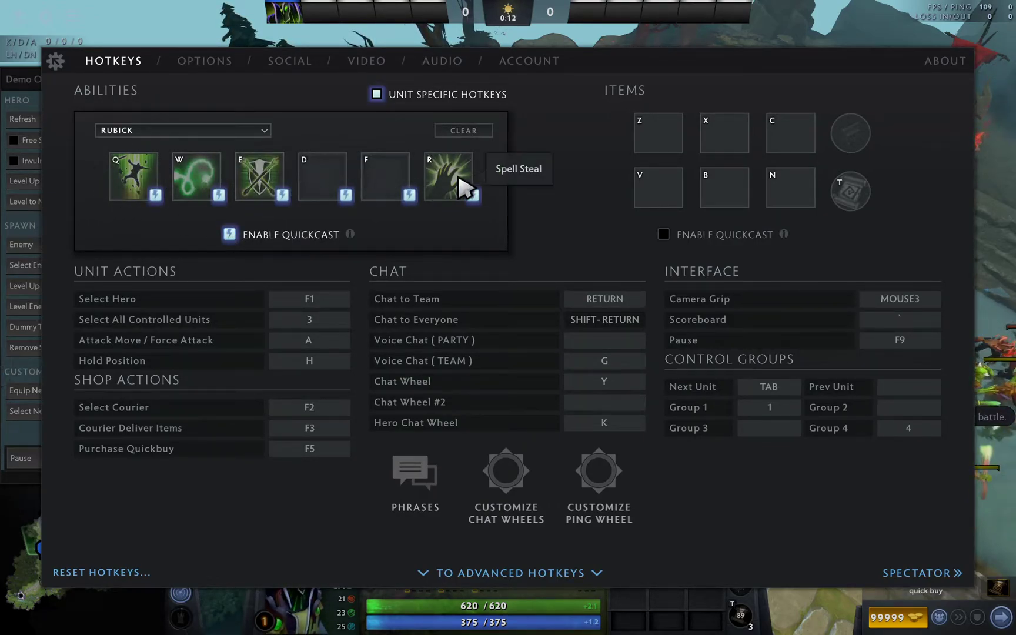
key("Escape")
Step: Level Rubick to the maximum and cast Telekinesis on an enemy creep in the river
right_click(725, 400)
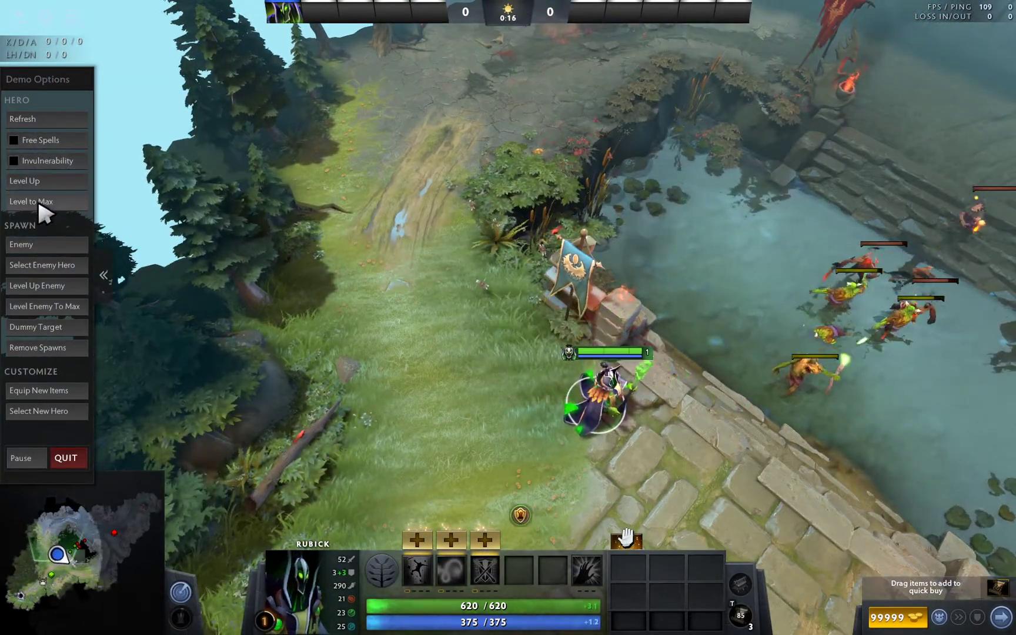
left_click(38, 201)
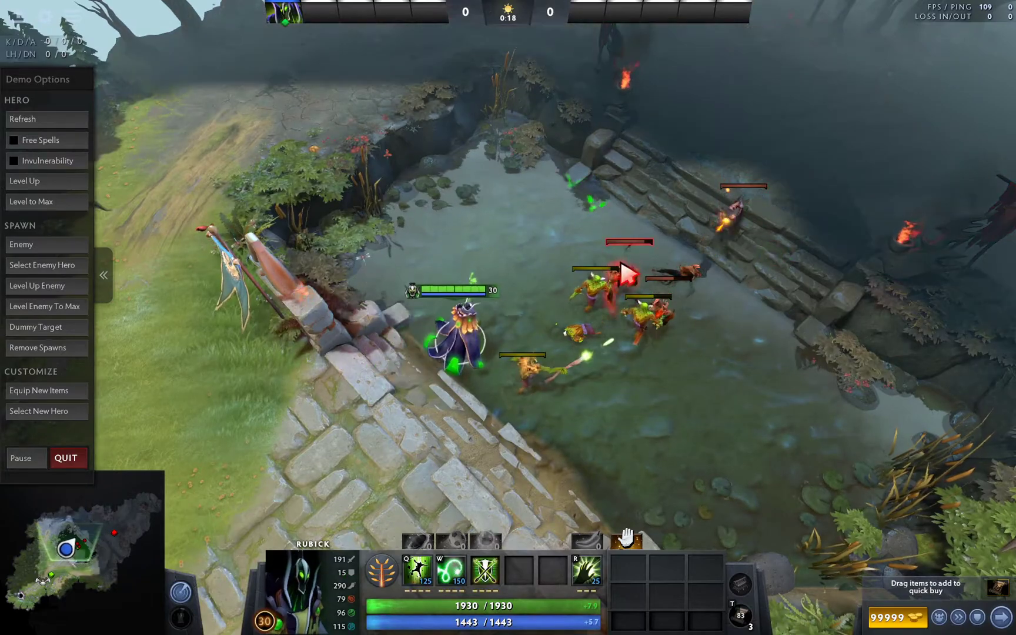
key("q")
key("q")
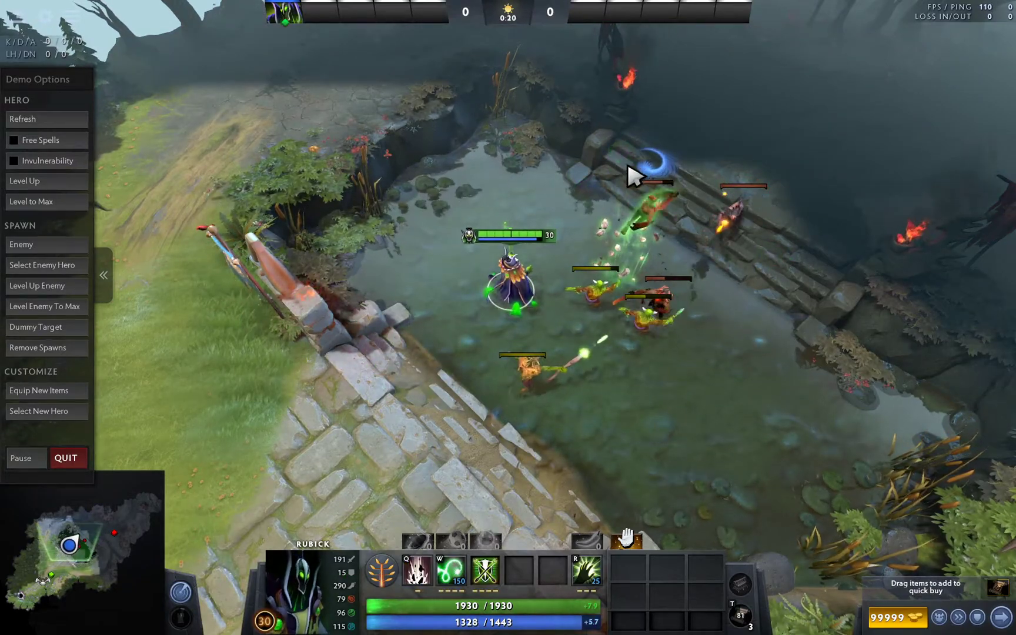
Step: Move Rubick among the creeps in the river and cast Fade Bolt on an enemy creep
right_click(781, 312)
right_click(474, 416)
right_click(686, 385)
key("w")
right_click(612, 446)
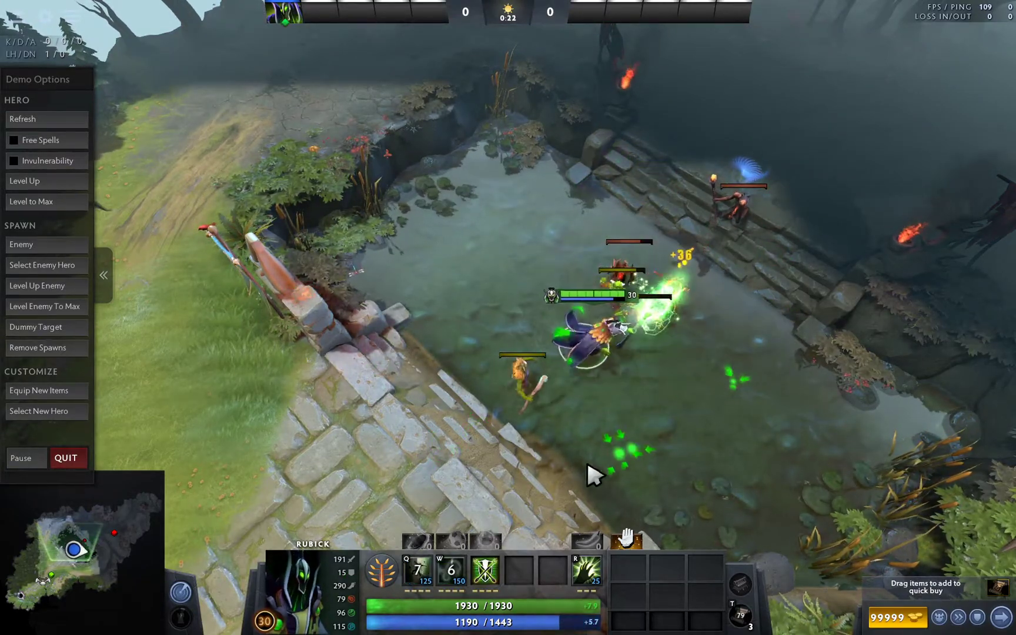
Step: Walk Rubick out of the river to the grassy lane and stop him there
right_click(363, 345)
right_click(308, 325)
right_click(377, 280)
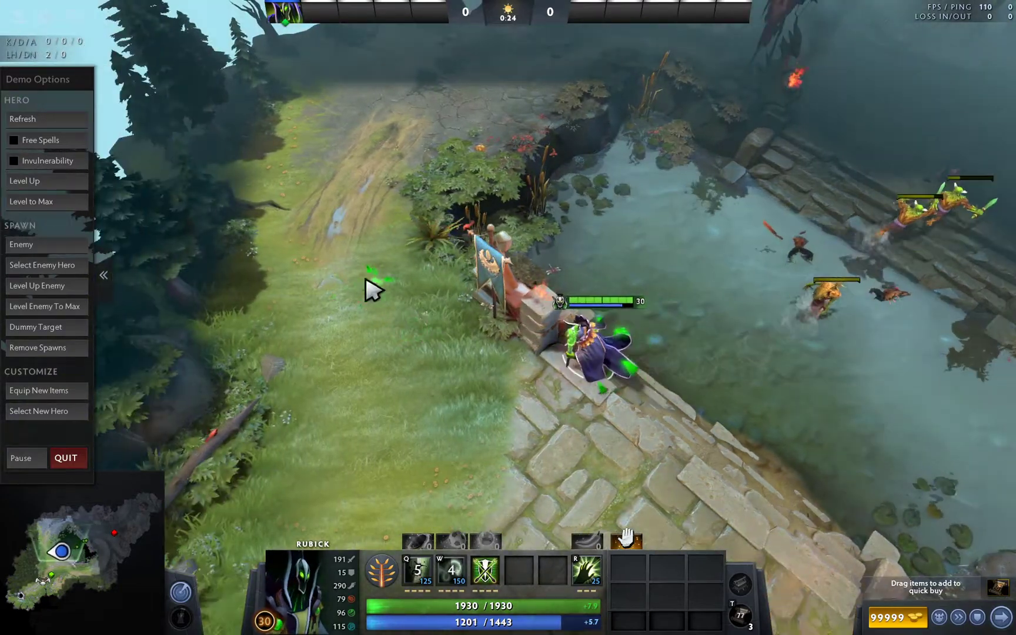
right_click(349, 275)
key("s")
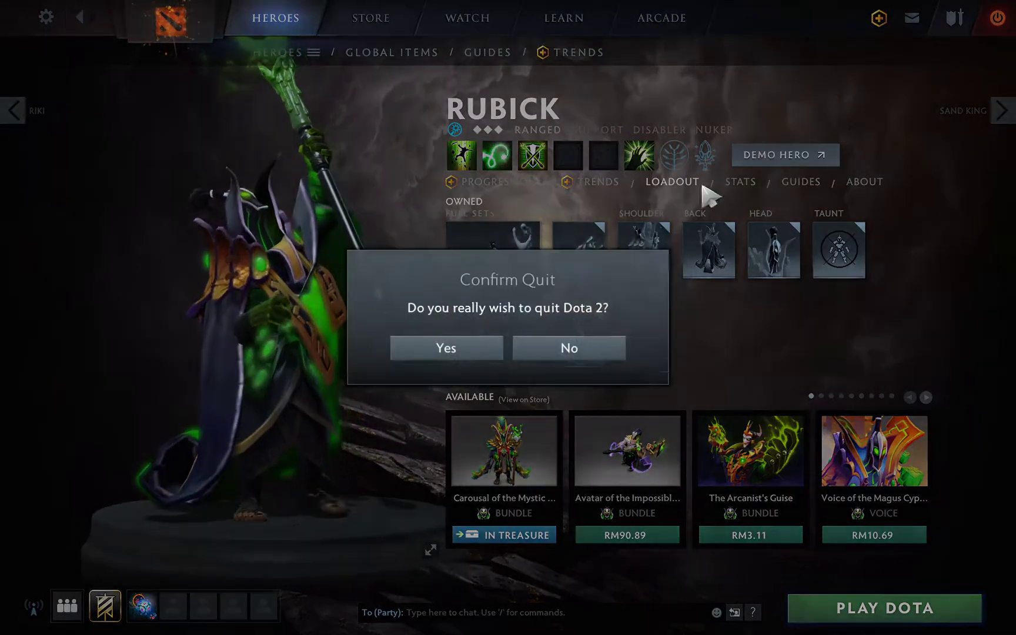
Step: Quit Dota 2 and relaunch it from Steam
key("Return")
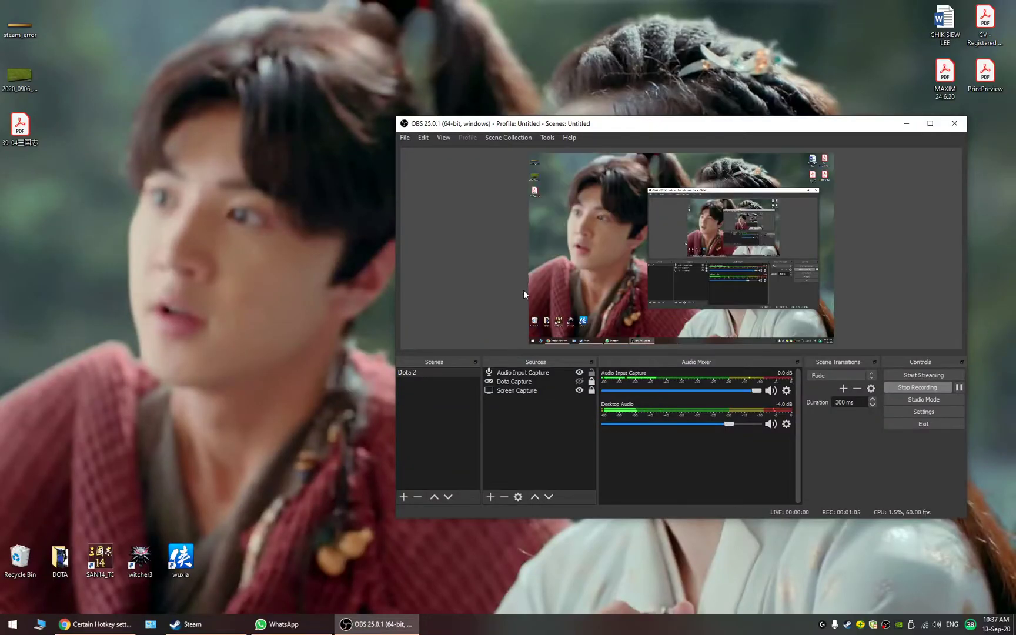
right_click(182, 625)
left_click(184, 384)
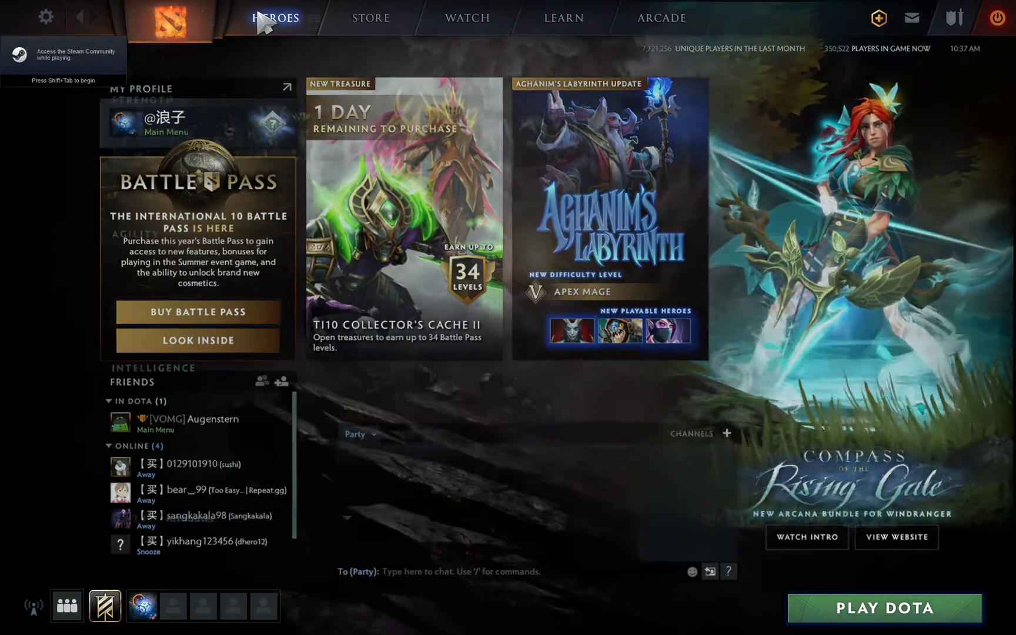
Step: Find Rubick by searching the heroes for "rub" and check his quickcast setting in a new demo
type("rub")
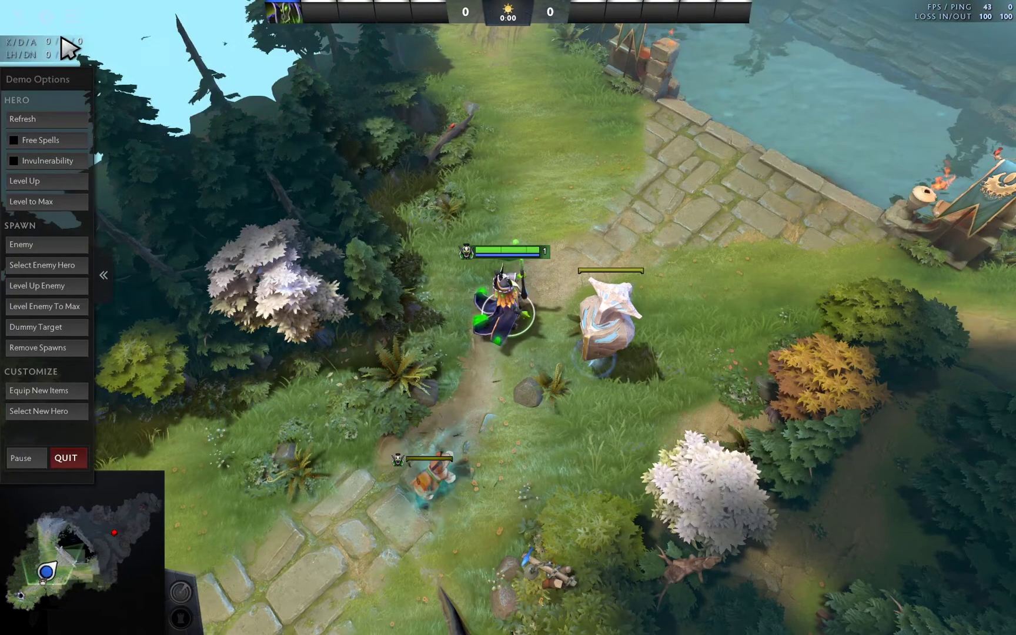
left_click(41, 17)
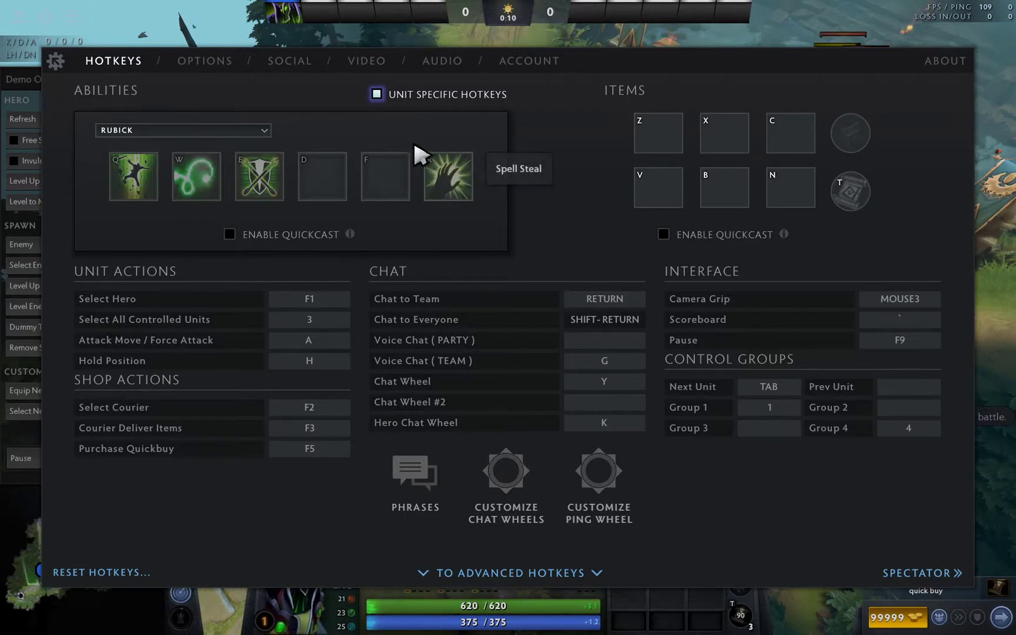
left_click(375, 93)
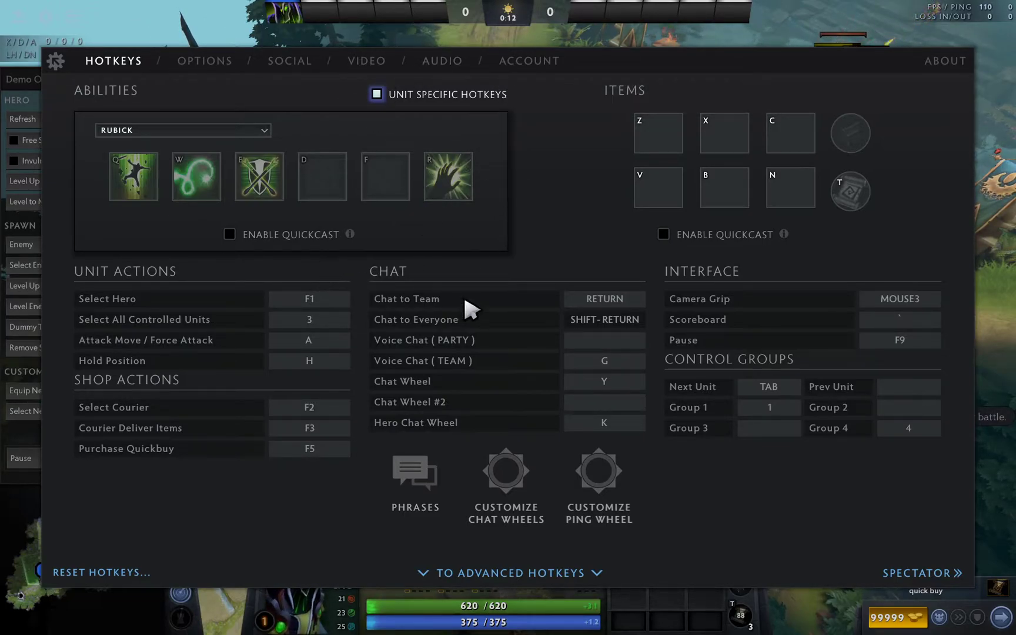
mouse_move(353, 243)
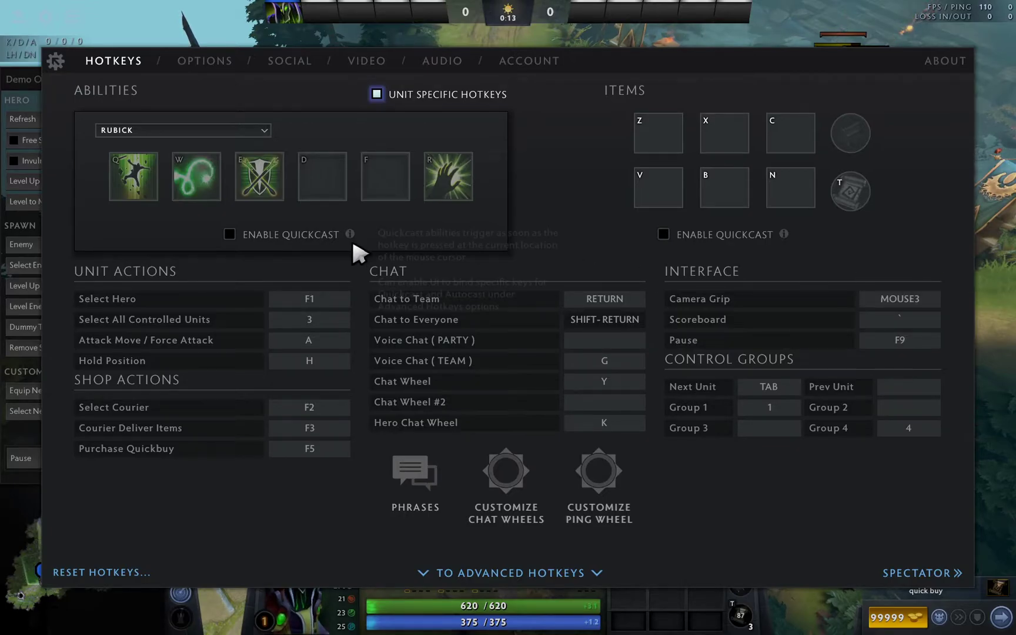
left_click(1006, 272)
Step: Walk Rubick up the lane toward the muddy track in the demo
right_click(600, 166)
right_click(538, 136)
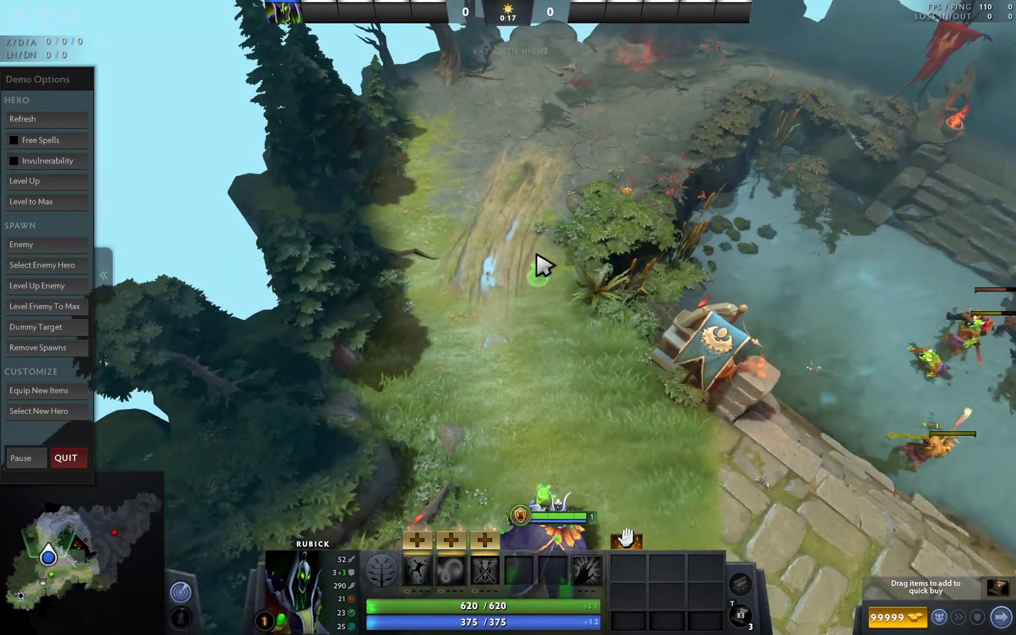
right_click(530, 250)
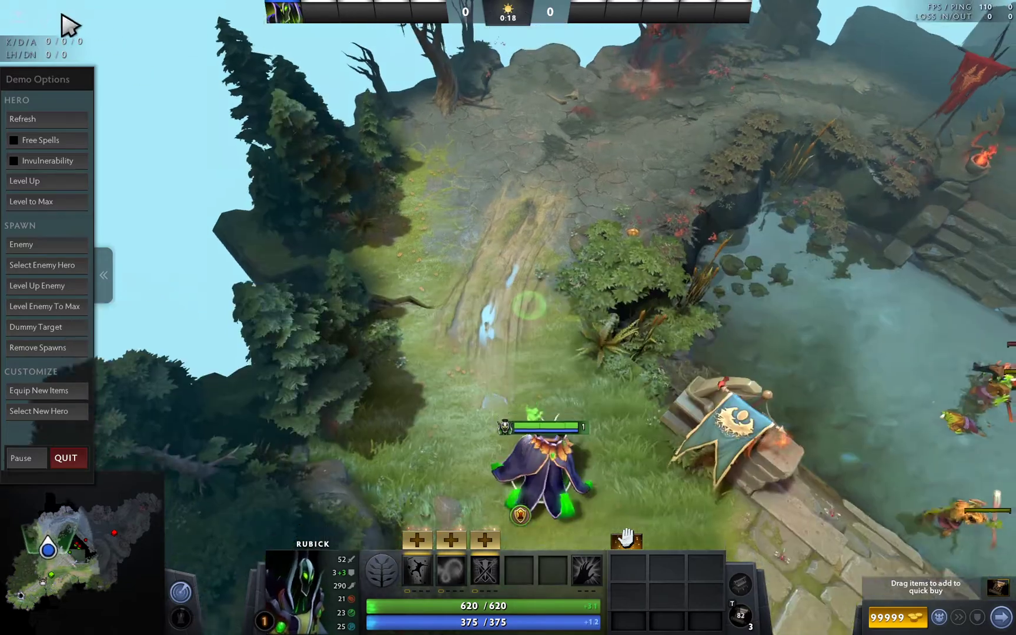
Step: Open Rubick's hotkey settings and enable quickcast for his abilities again
left_click(46, 14)
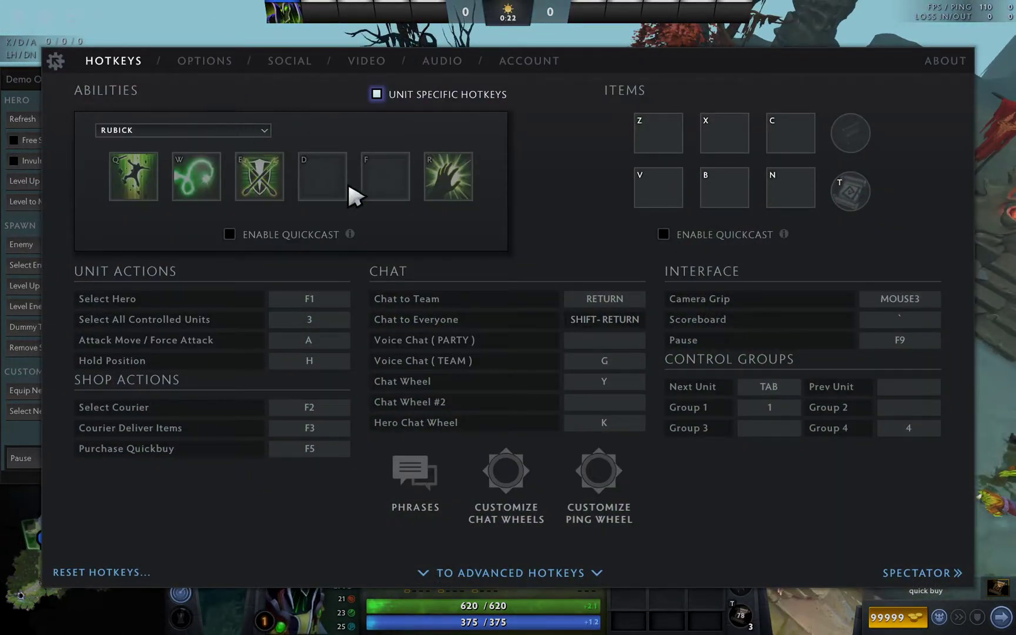
left_click(233, 235)
left_click(230, 234)
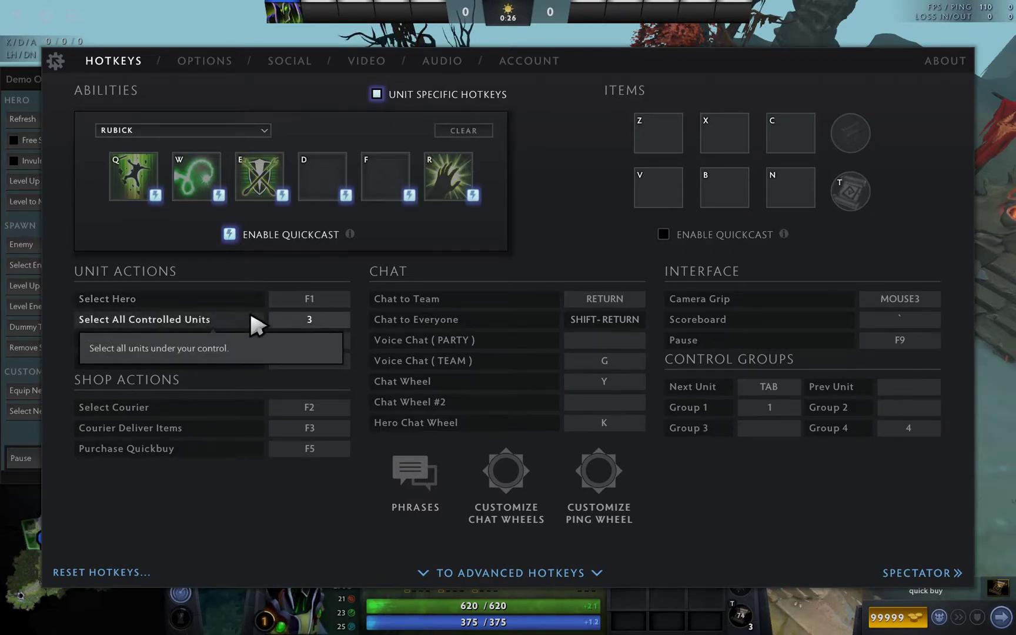
Step: Reassign the hotkeys of Rubick's six ability slots individually, keeping Q, W, E, D, F and R
left_click(134, 173)
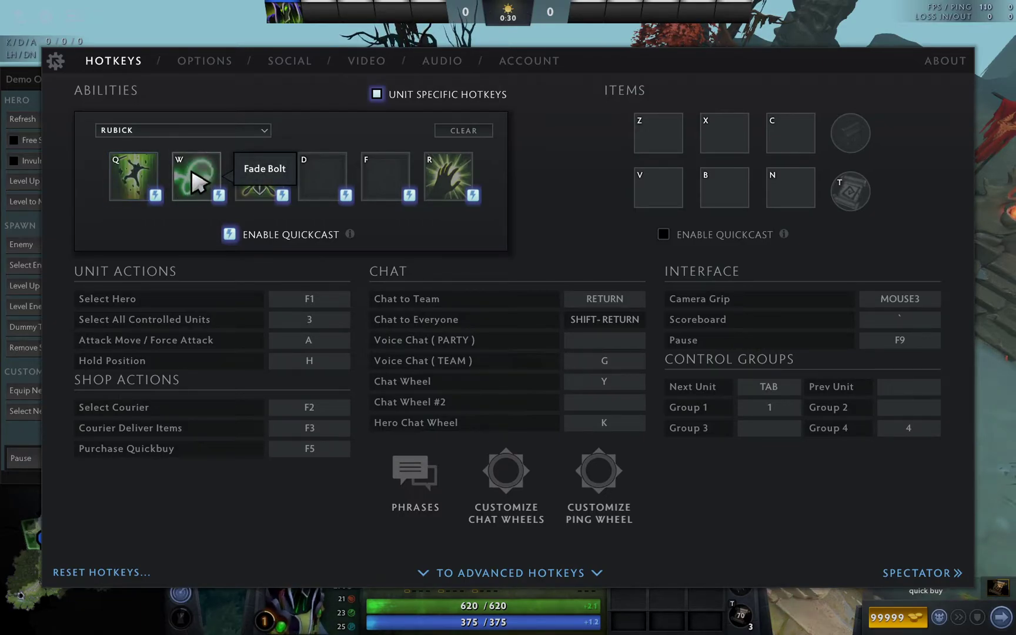
left_click(192, 172)
left_click(261, 173)
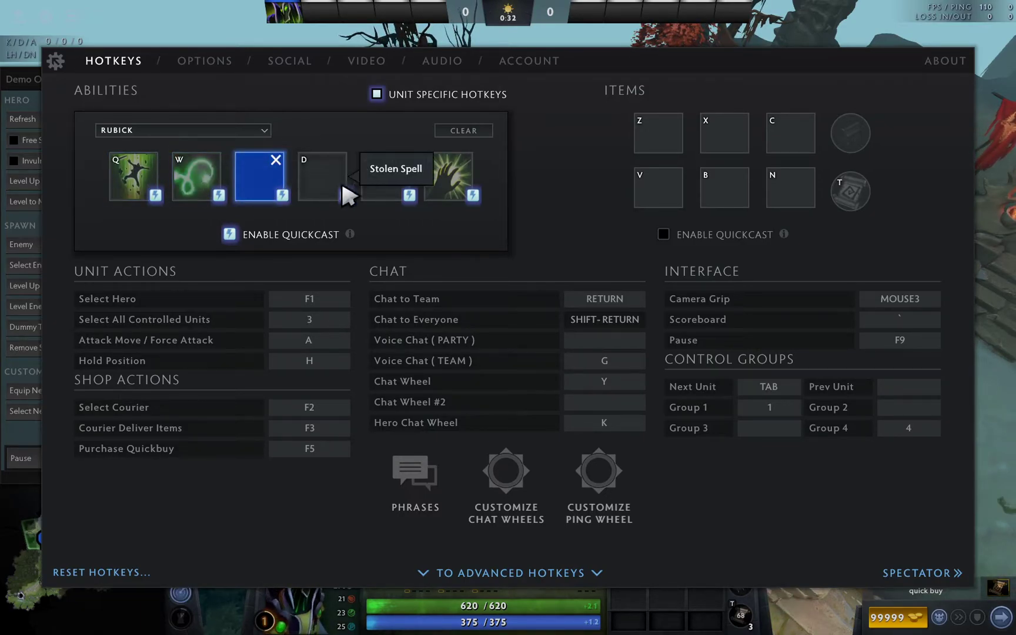
key("e")
left_click(327, 175)
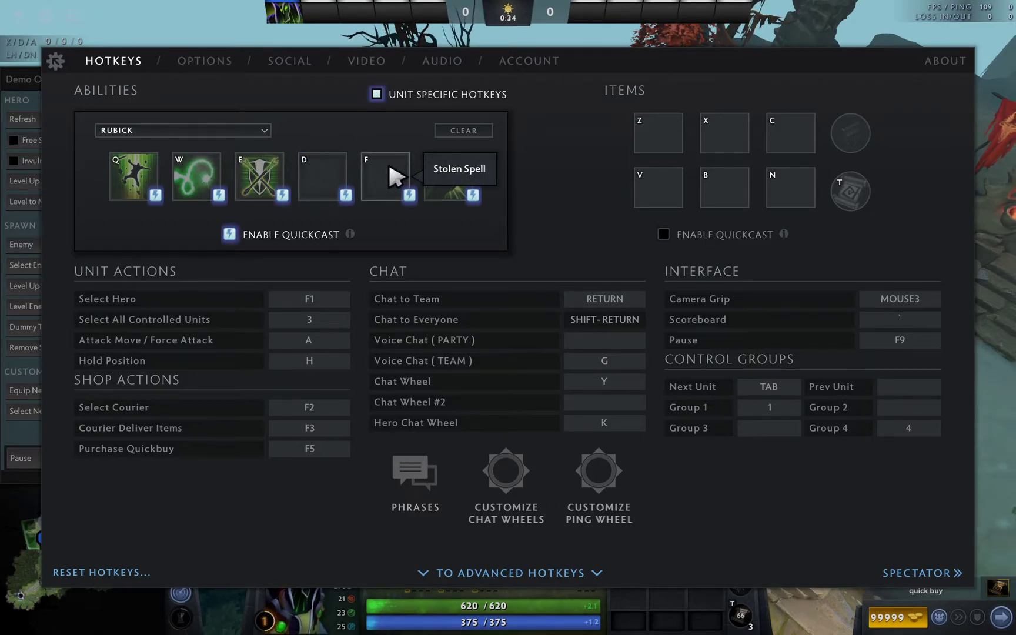
left_click(387, 177)
key("Escape")
left_click(451, 177)
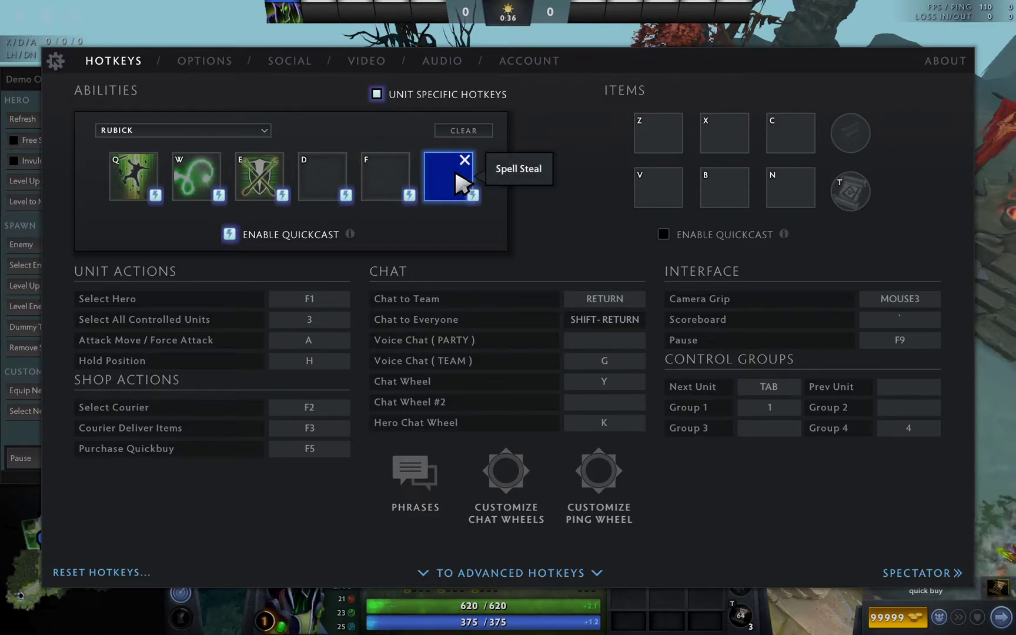
key("Escape")
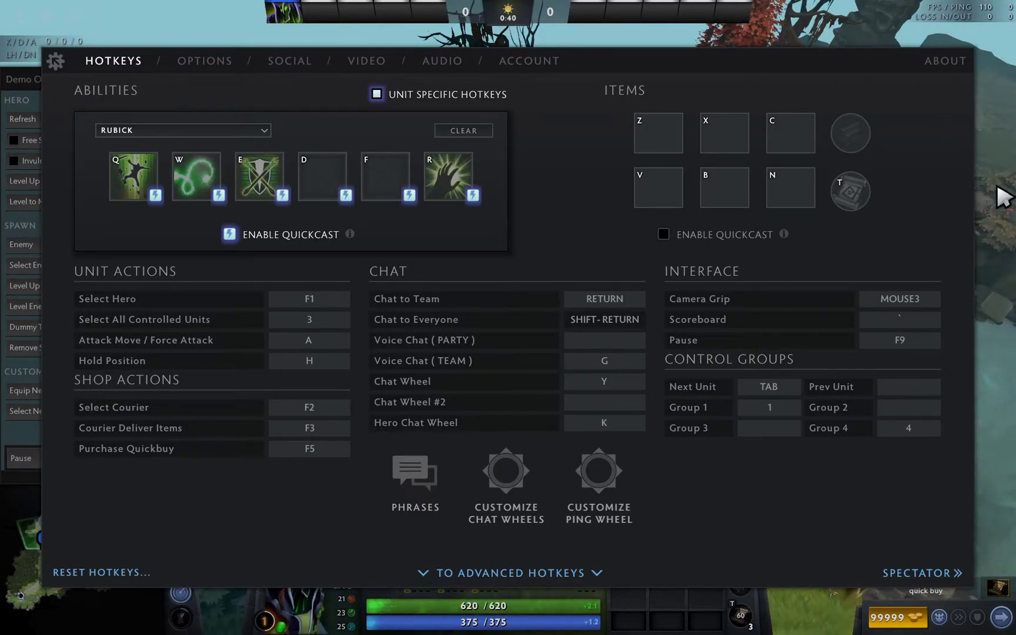
Step: Close the hotkey settings and move Rubick across the demo map
left_click(998, 190)
right_click(638, 432)
right_click(740, 408)
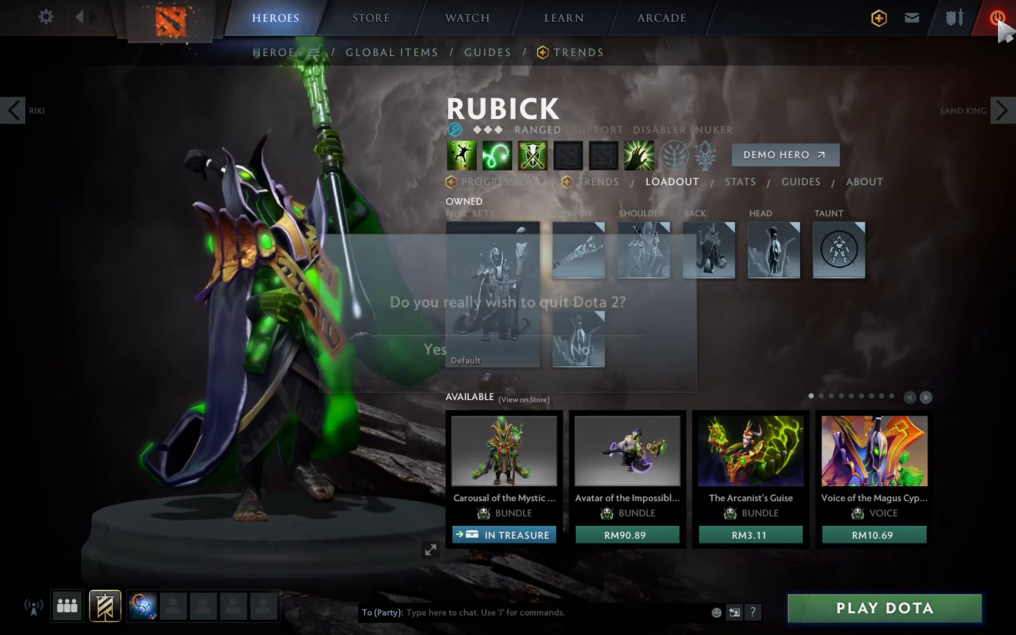
Step: Exit Dota 2 a second time and start it again from Steam's recent games
key("Return")
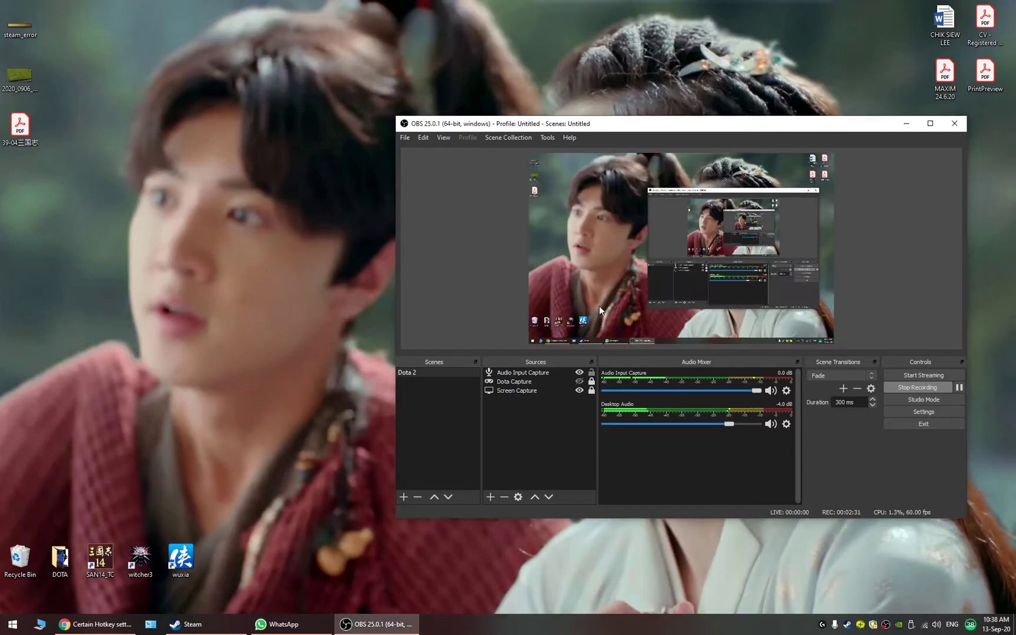
right_click(187, 624)
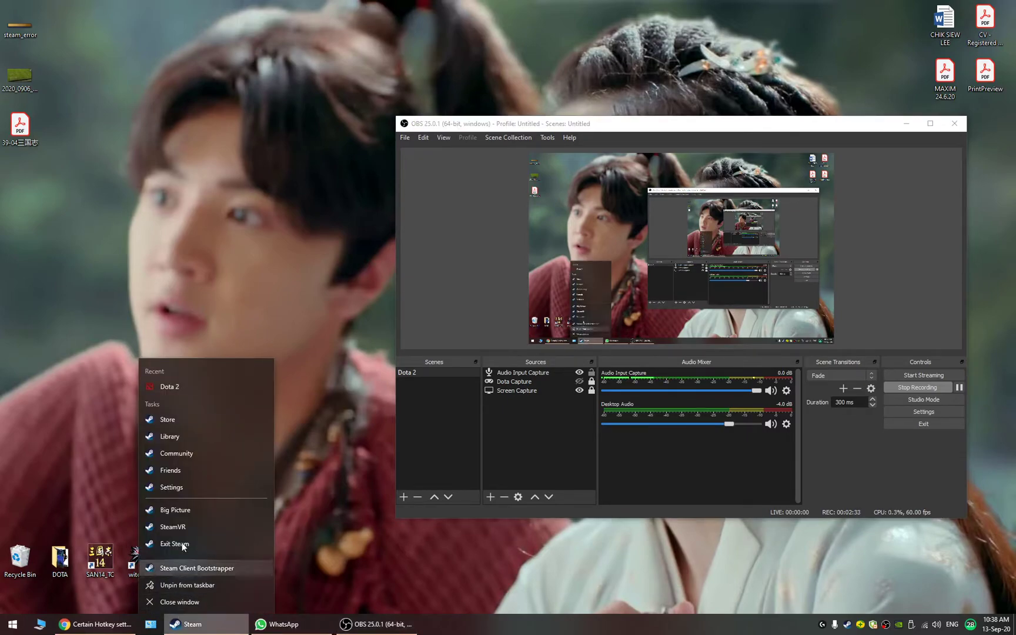
left_click(176, 389)
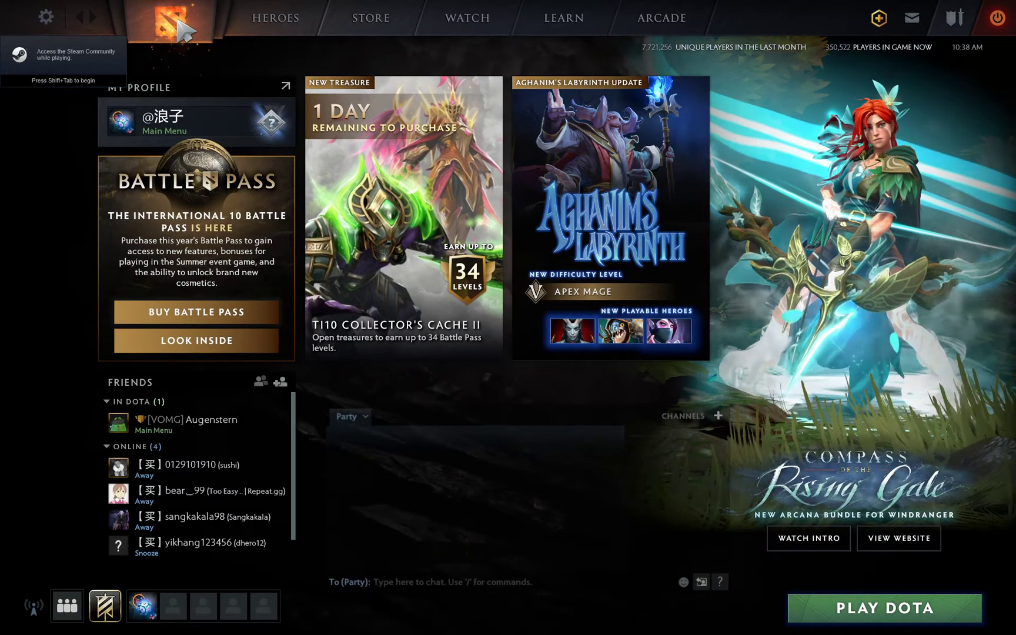
Step: Filter the hero grid by "rub" and open Rubick's hero page
left_click(276, 18)
type("ru")
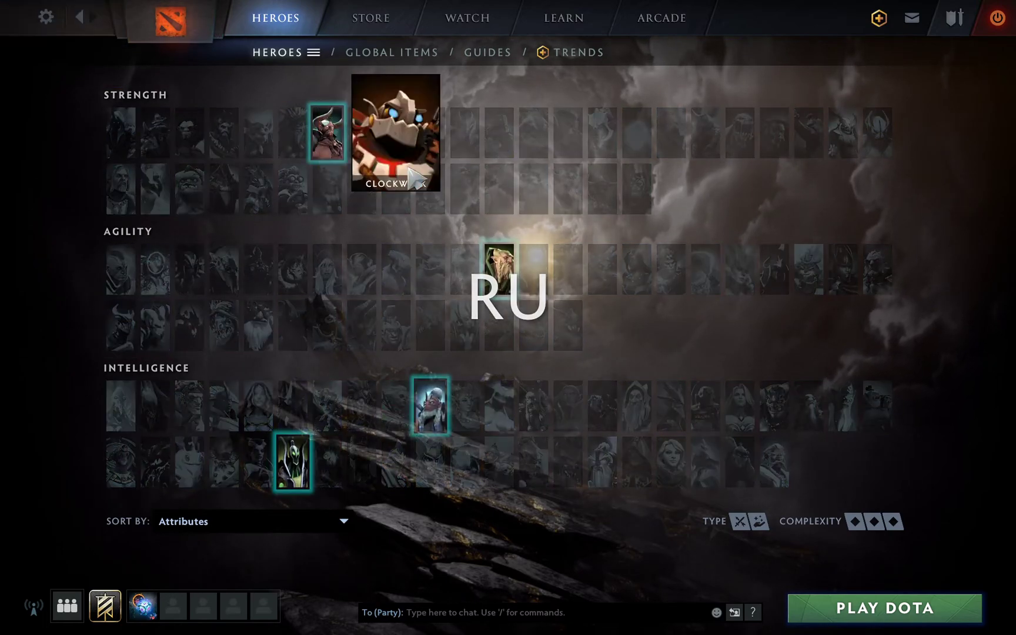
type("b")
left_click(292, 462)
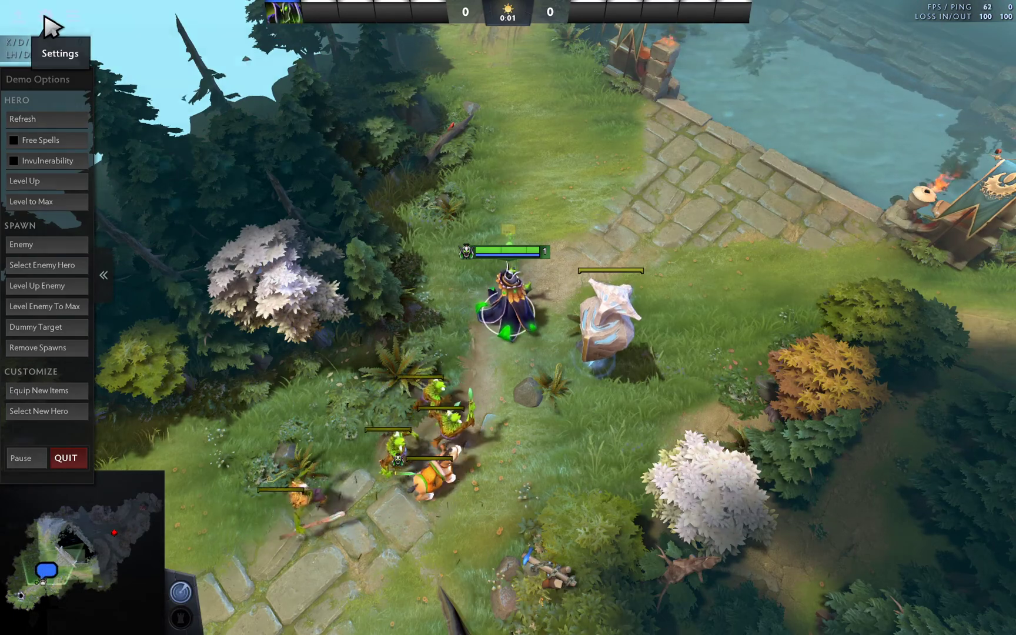
Step: Check Rubick's ability hotkeys and quickcast setting in a new demo, and return to moving the hero
left_click(45, 28)
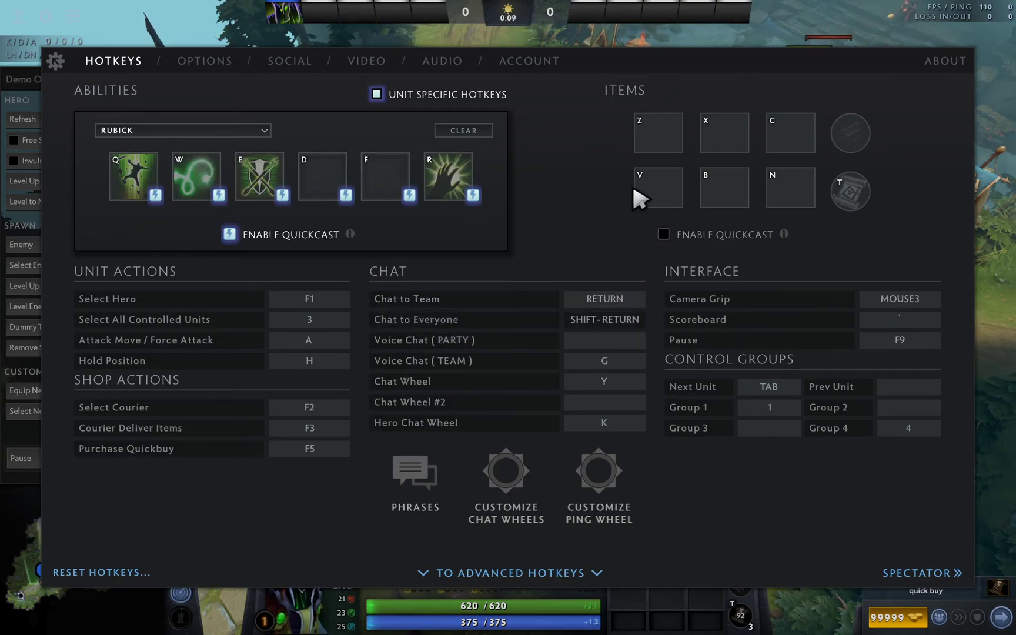
left_click(993, 220)
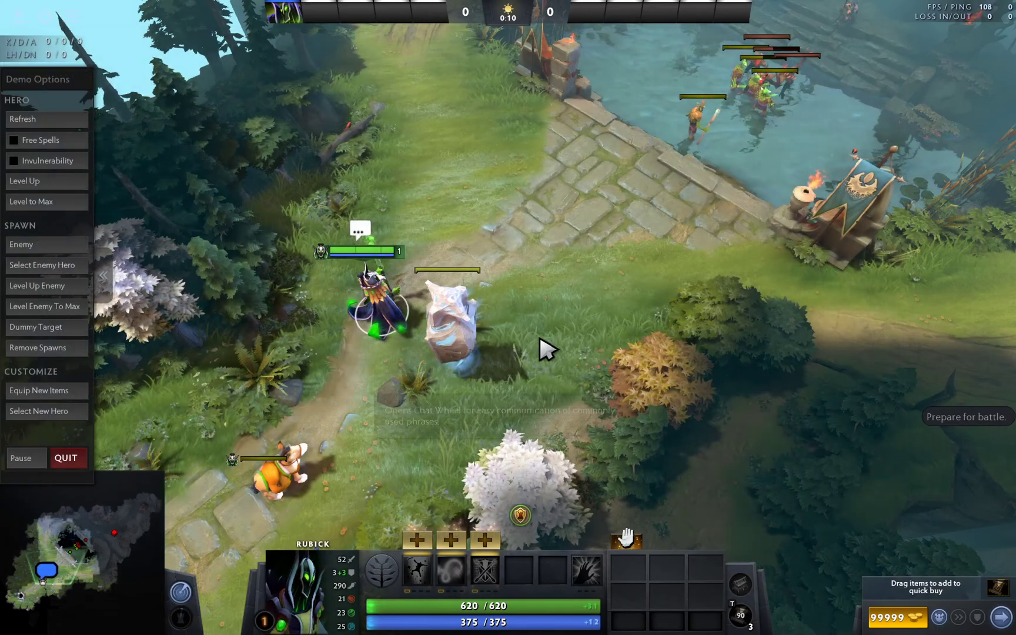
right_click(568, 208)
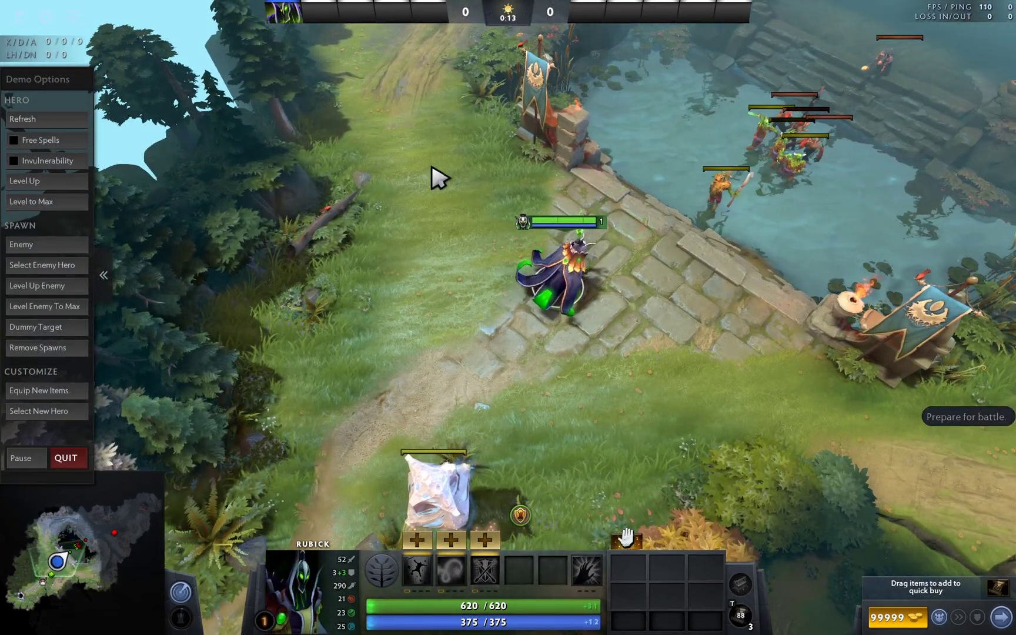